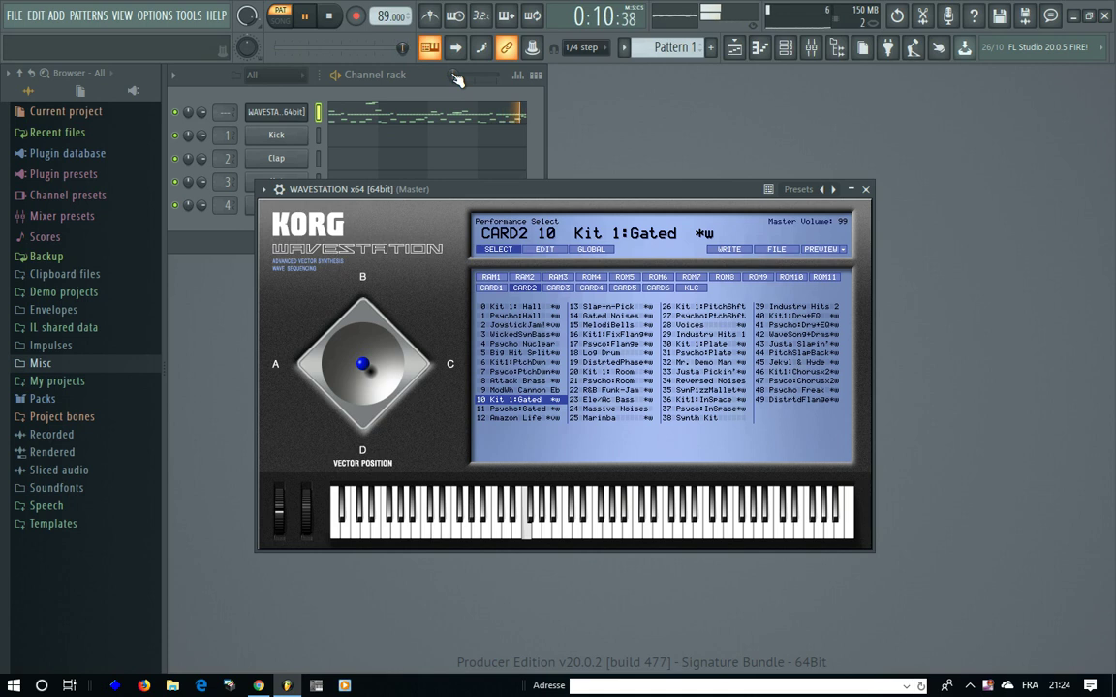
- Raise the channel rack swing to 65% while Pattern 1 plays with the Kit 1:Gated performance, and stop playback
click(453, 74)
drag(454, 75, 480, 75)
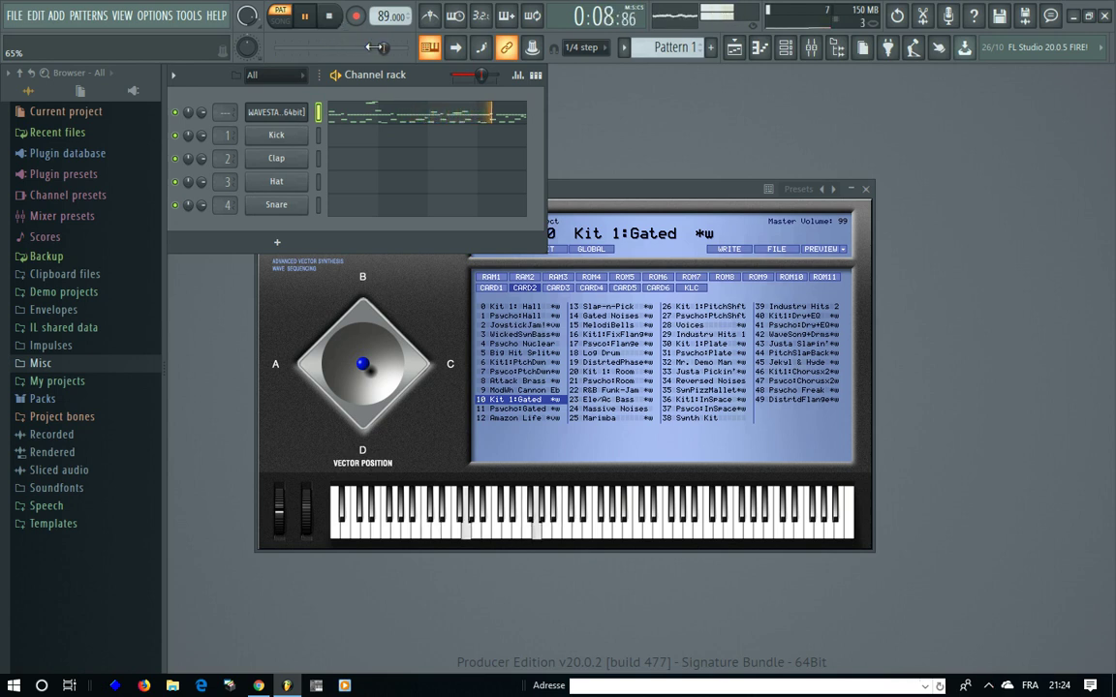
click(341, 18)
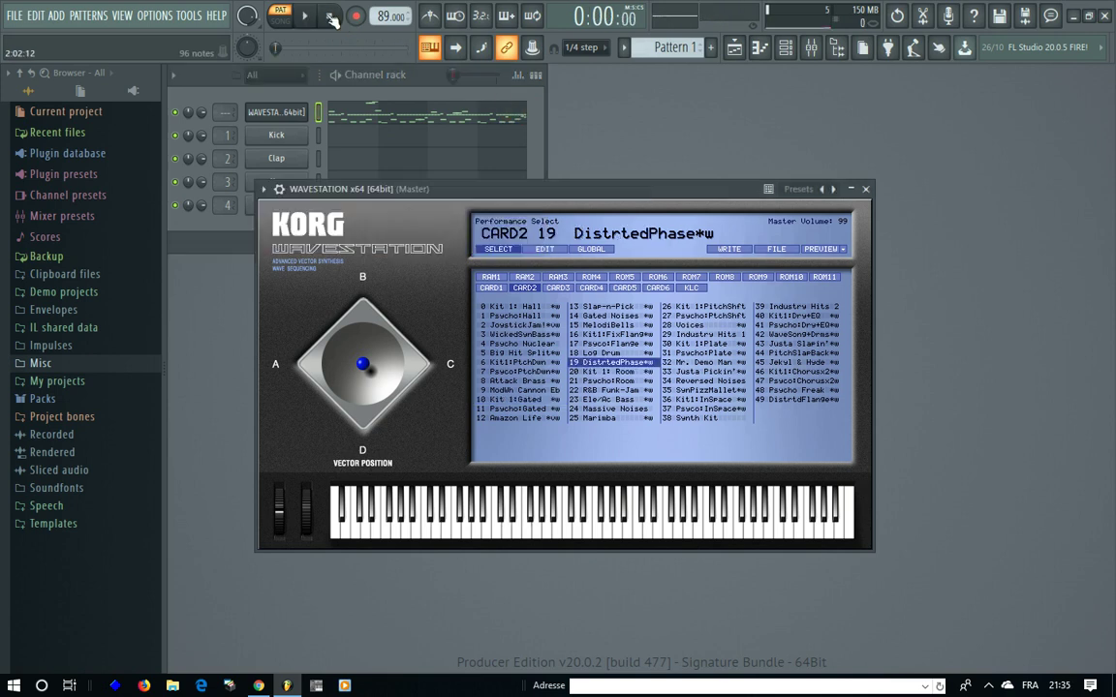
- Audition the CARD2 performance DistrtedPhase with Pattern 1 and Psycho:Room with Pattern 2
click(308, 17)
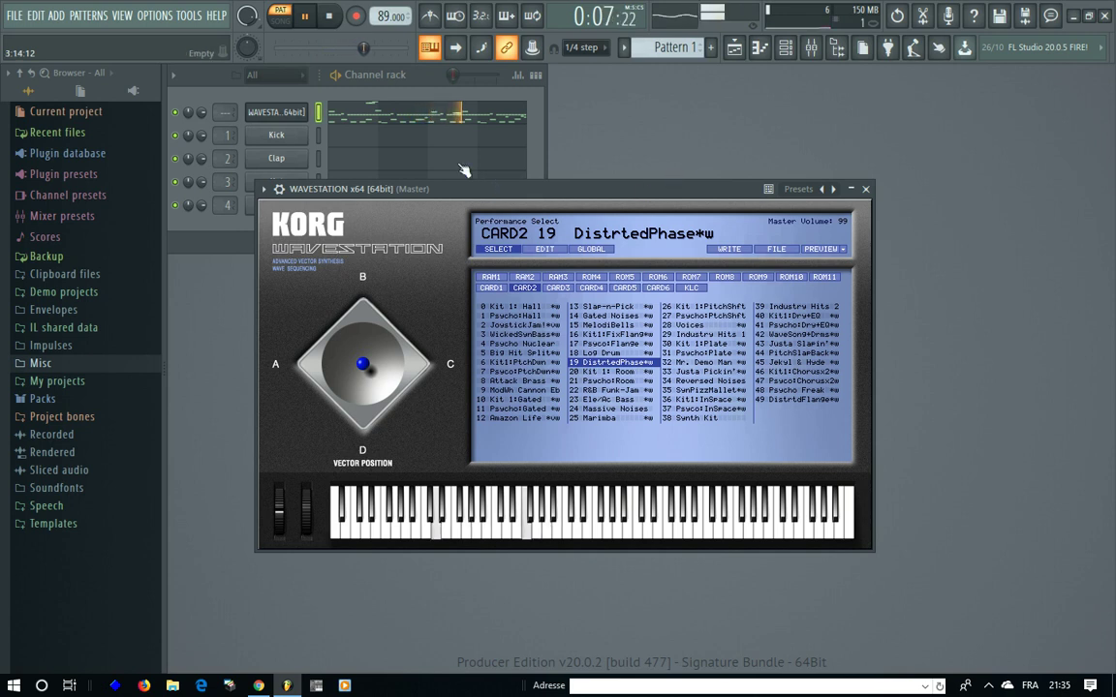
click(330, 16)
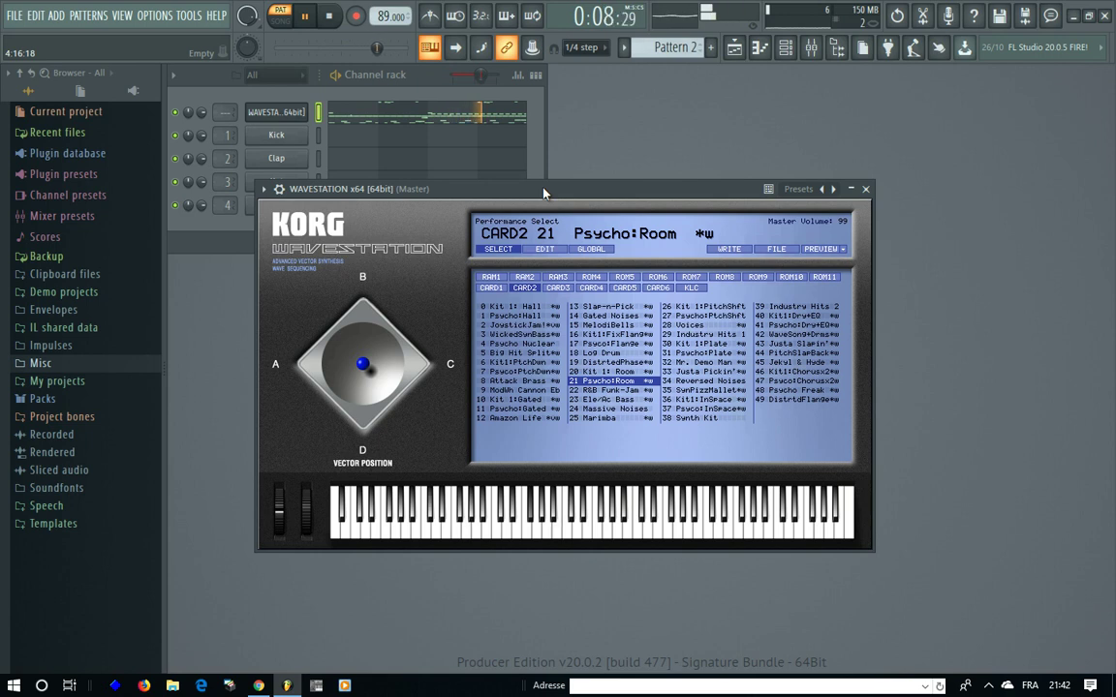
click(333, 15)
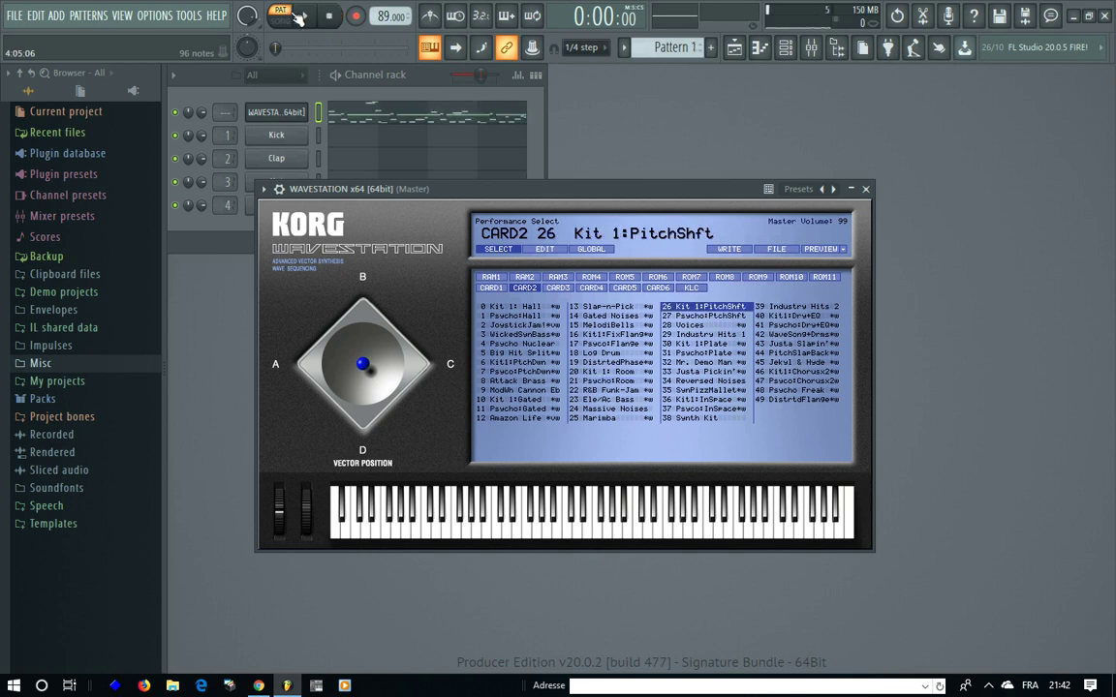
- Audition the CARD2 performance Kit 1:PitchShft with Pattern 1 and Psycho:PtchShft with Pattern 2
key(space)
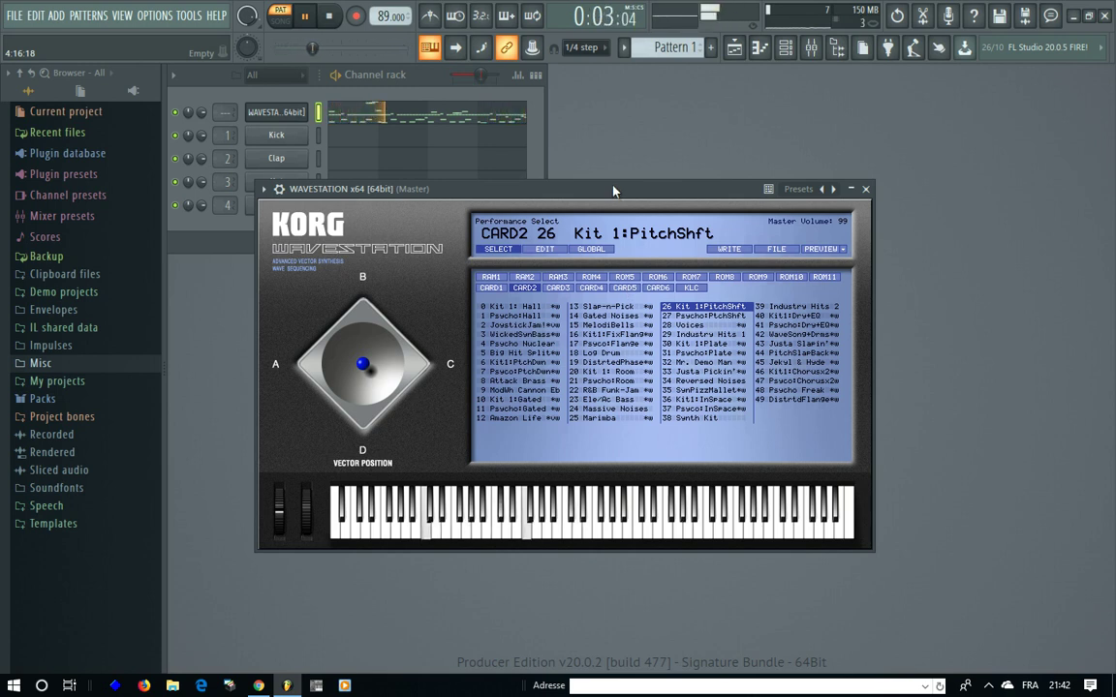
click(332, 16)
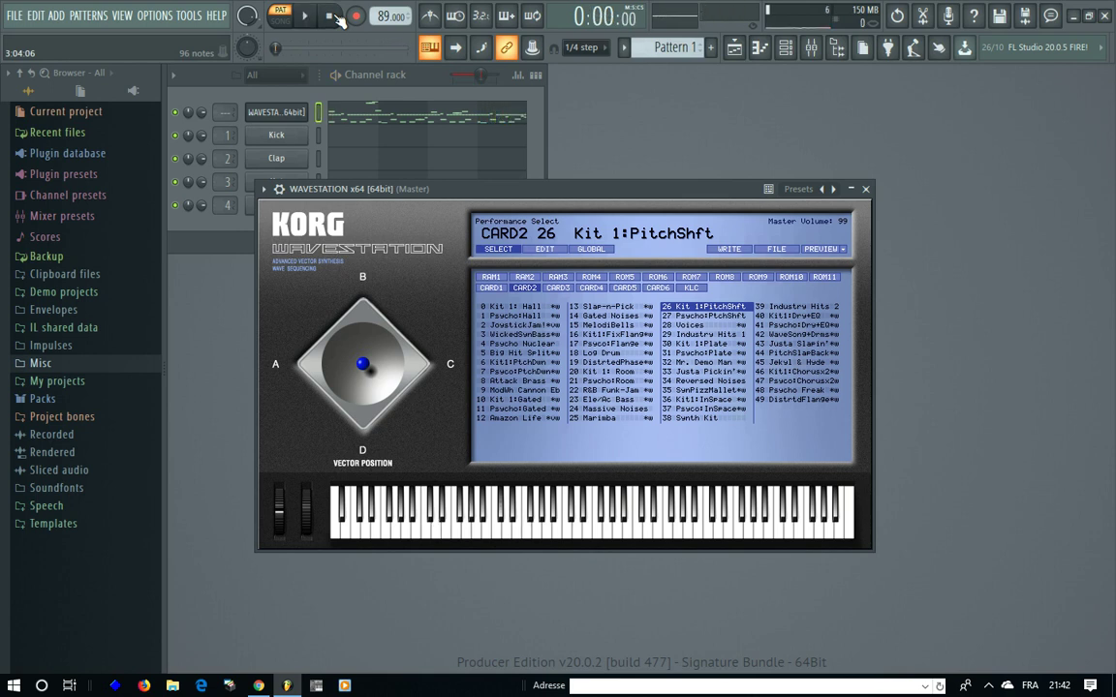
click(308, 16)
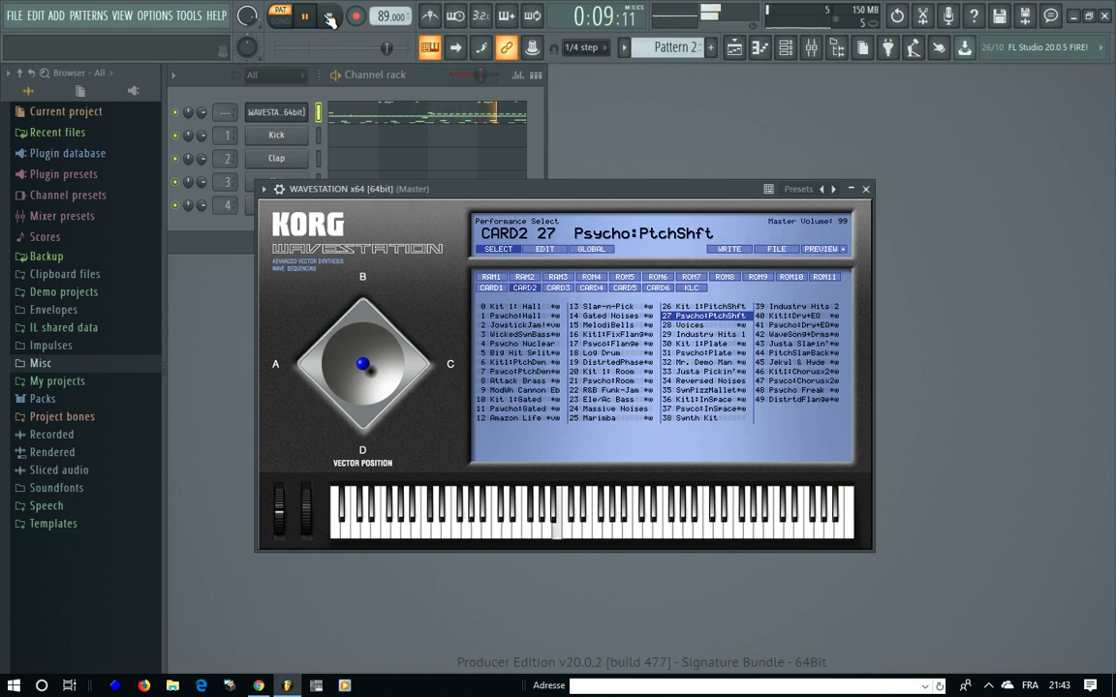
click(329, 18)
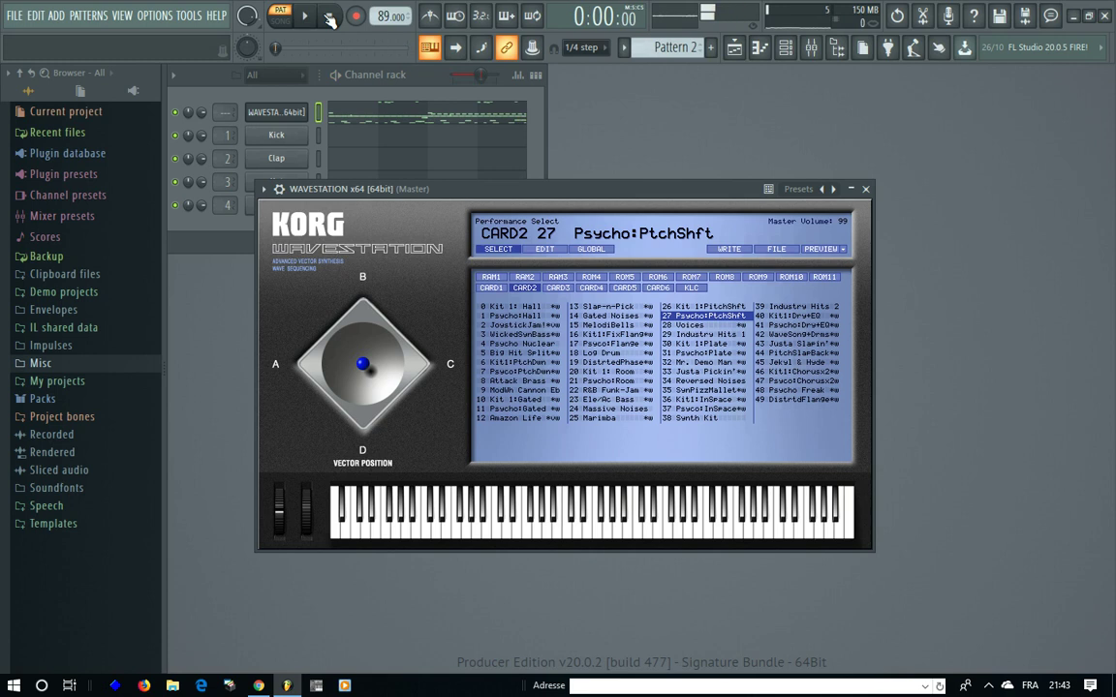
- Select performance 30 Kit 1:Plate from CARD2 and audition it with Pattern 2
click(733, 344)
click(306, 17)
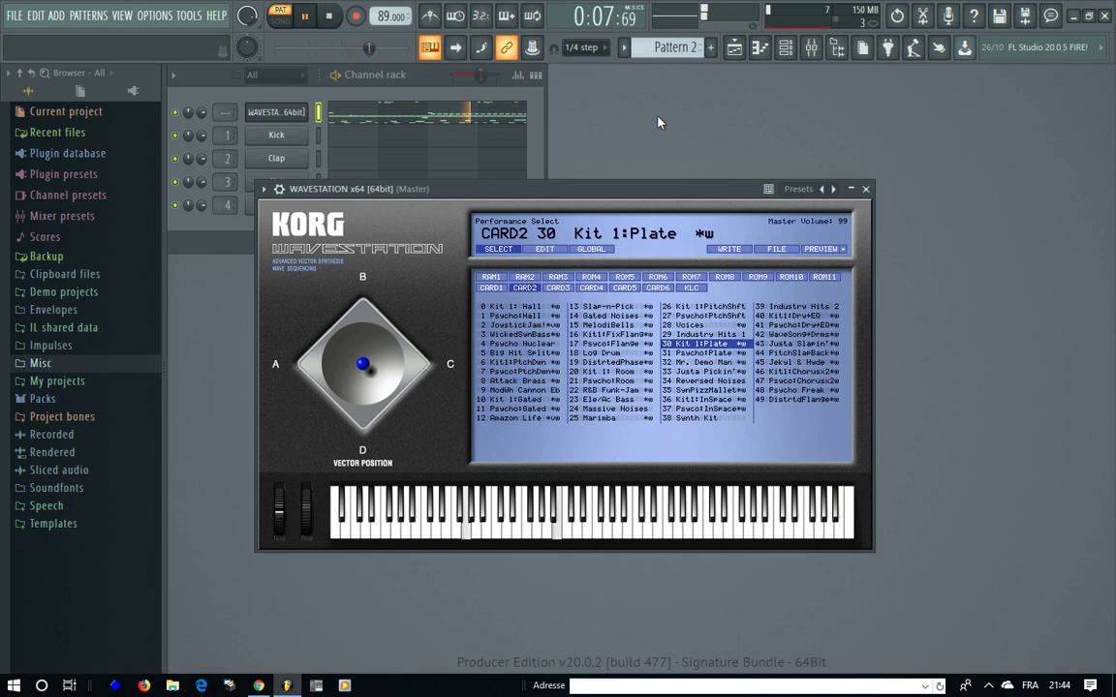
click(332, 17)
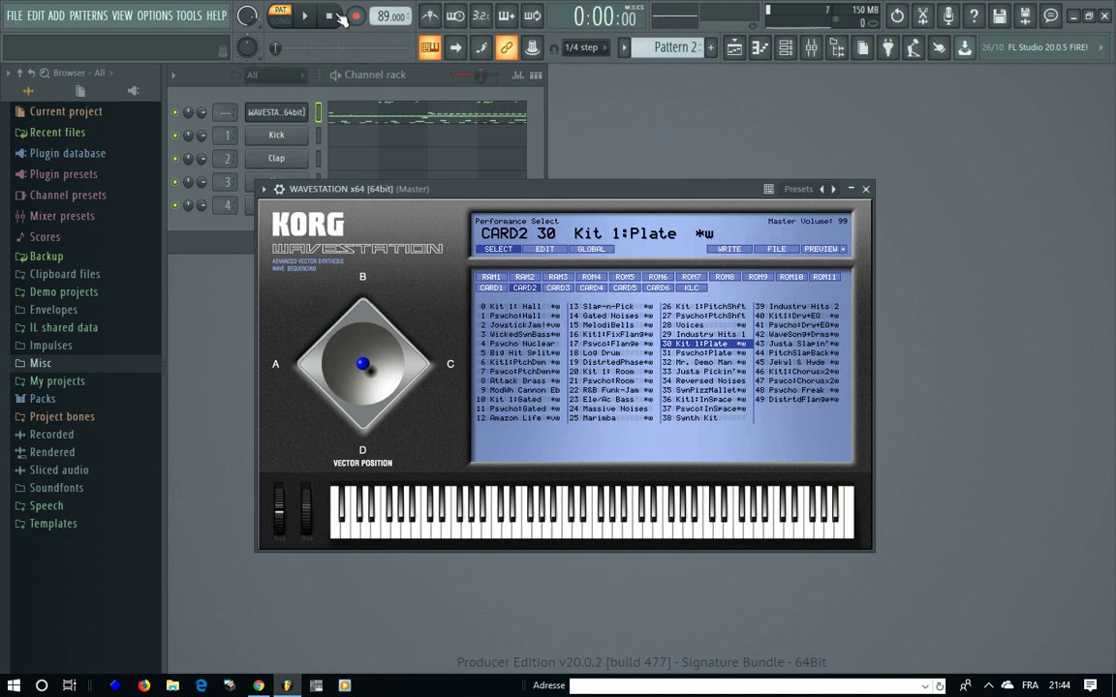
- Audition the CARD2 performances 36 Kit1:InSpace and 37 Psyco:InSpace with Pattern 2
click(308, 16)
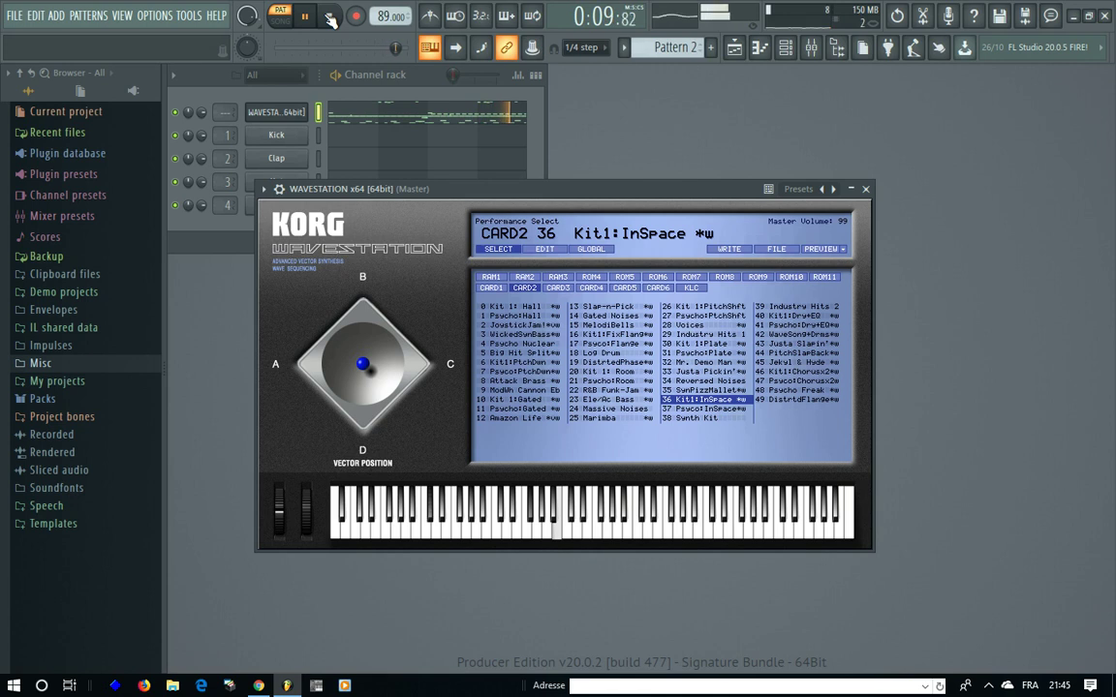
click(330, 20)
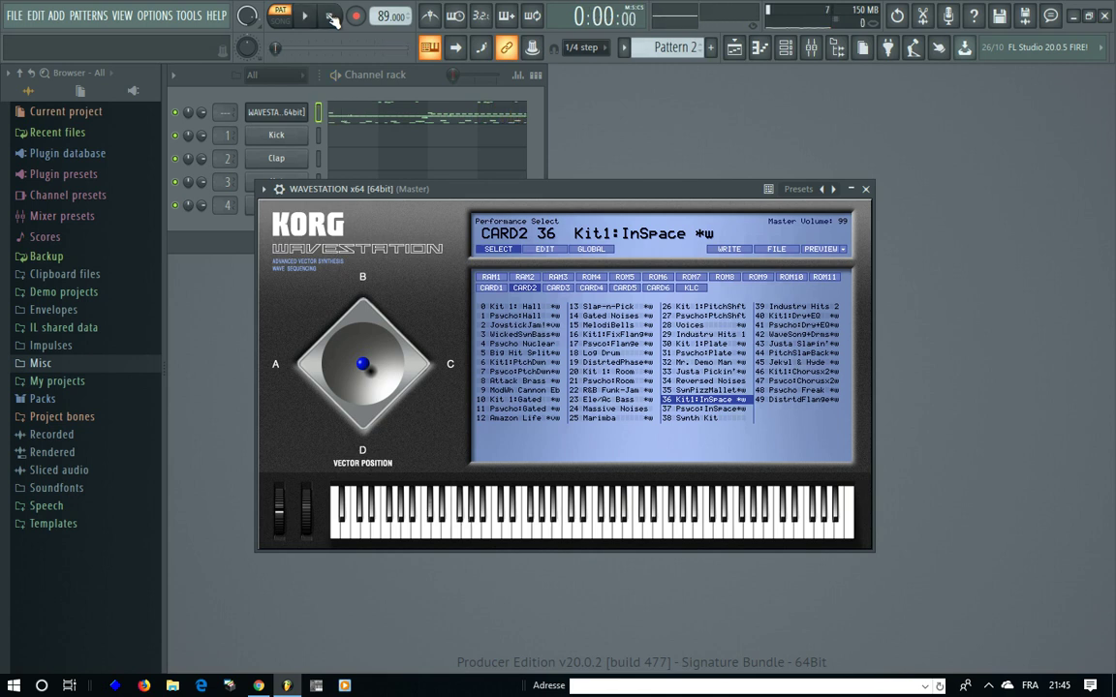
key(Down)
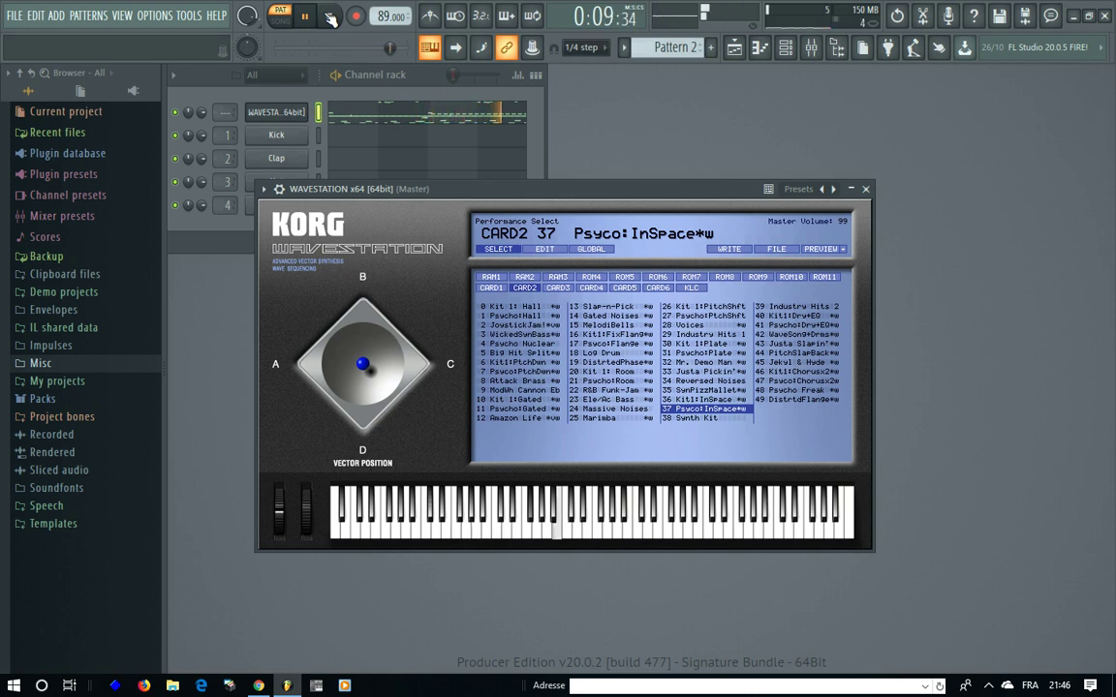
click(329, 17)
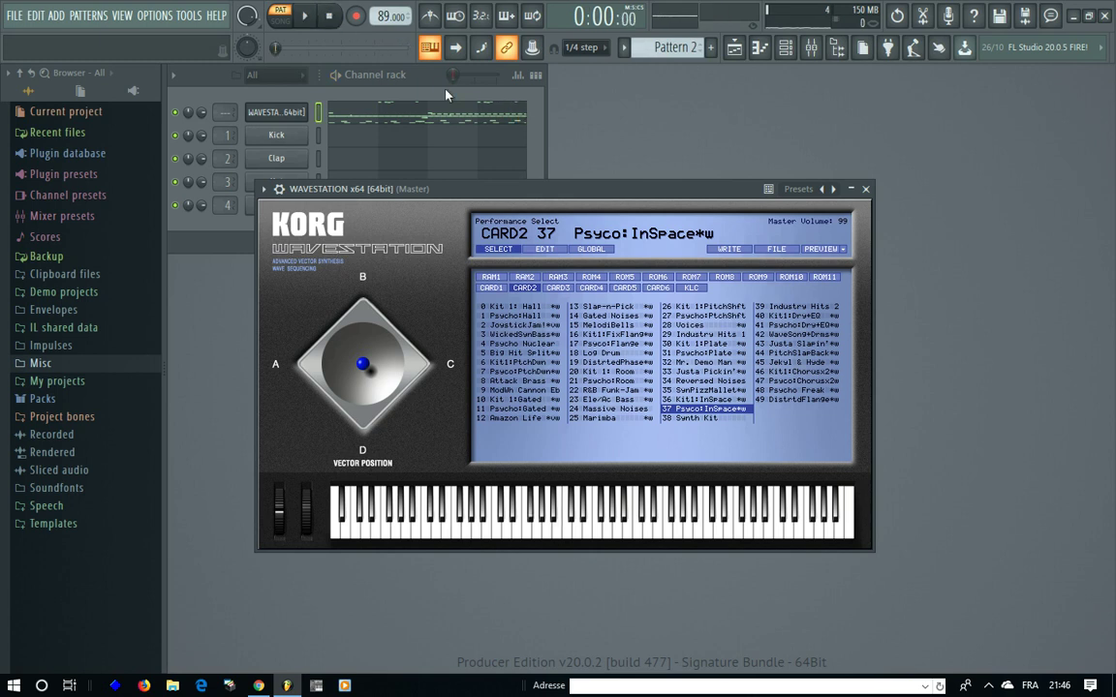
- Audition the CARD2 performance Kit1:Dry+EQ with Pattern 1 and Psycho:Dry+EQ with Pattern 2
click(306, 16)
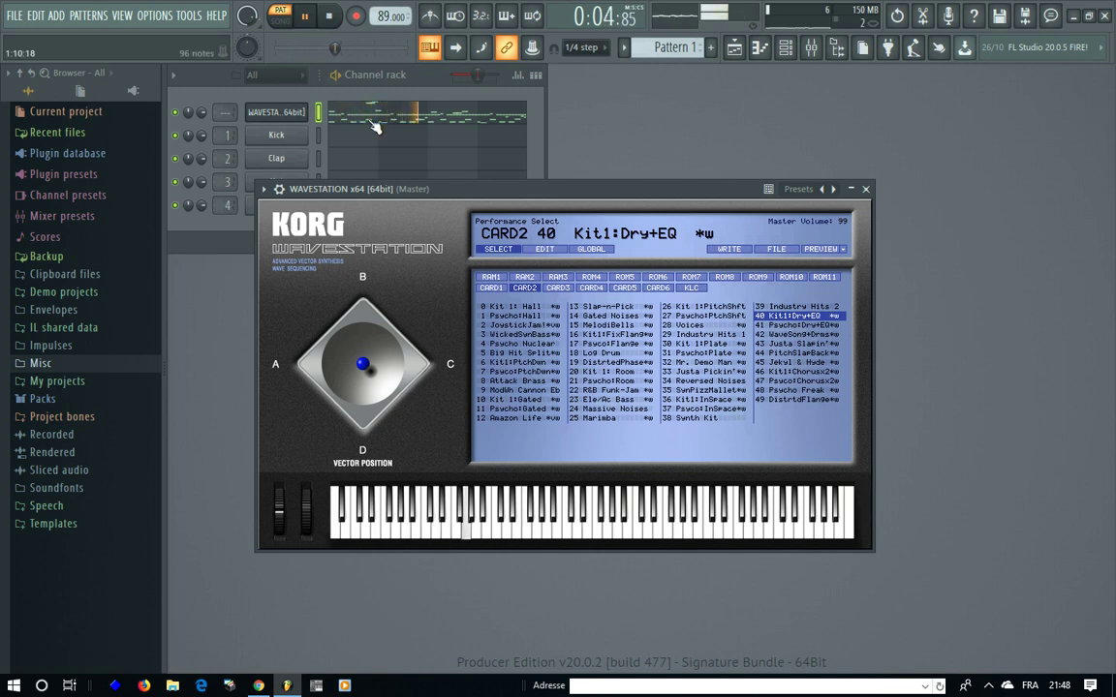
click(329, 18)
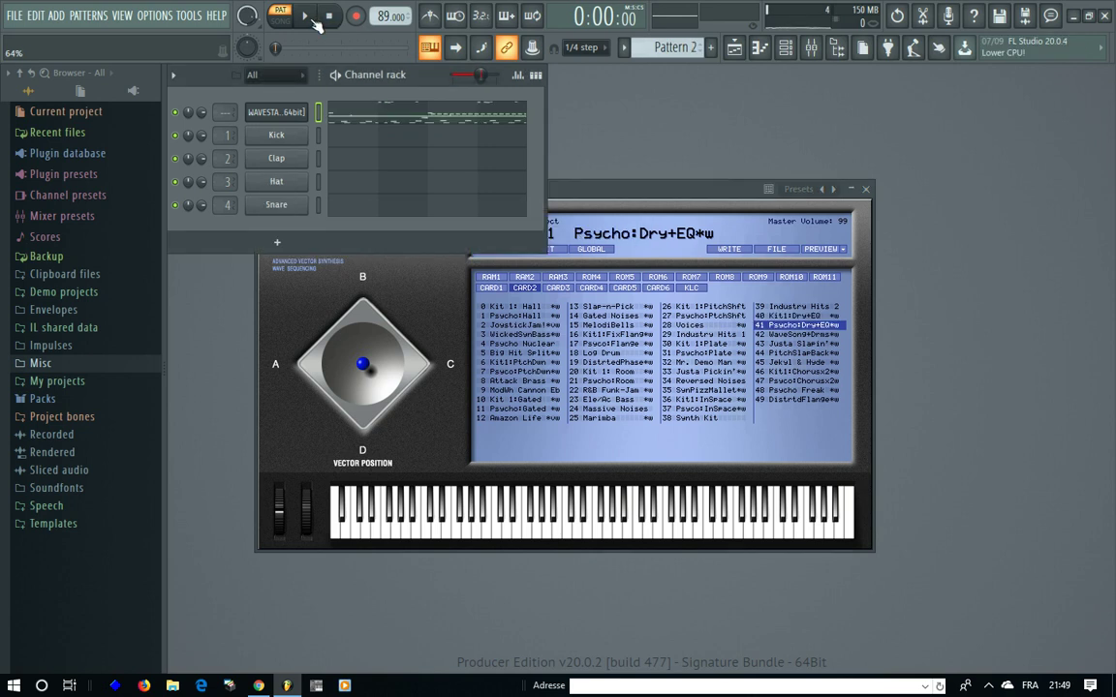
click(306, 16)
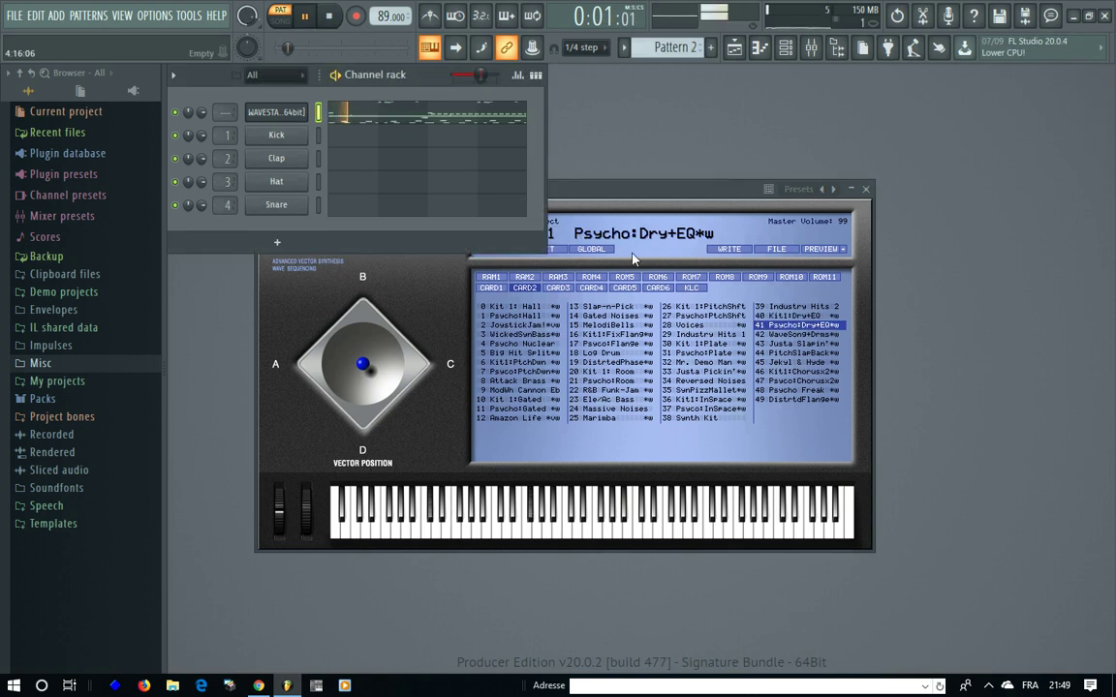
click(331, 17)
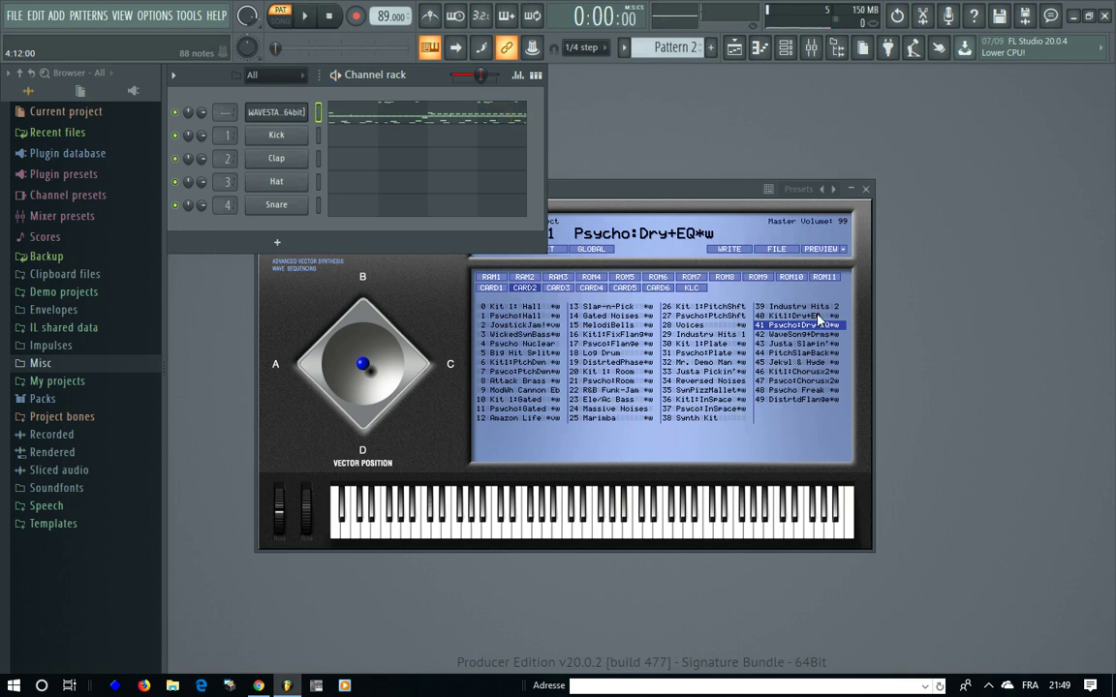
- Audition the CARD2 performances 46 Kit1:Chorusx2 and 47 Psyco:Chorusx2 with Pattern 2
click(804, 371)
click(304, 16)
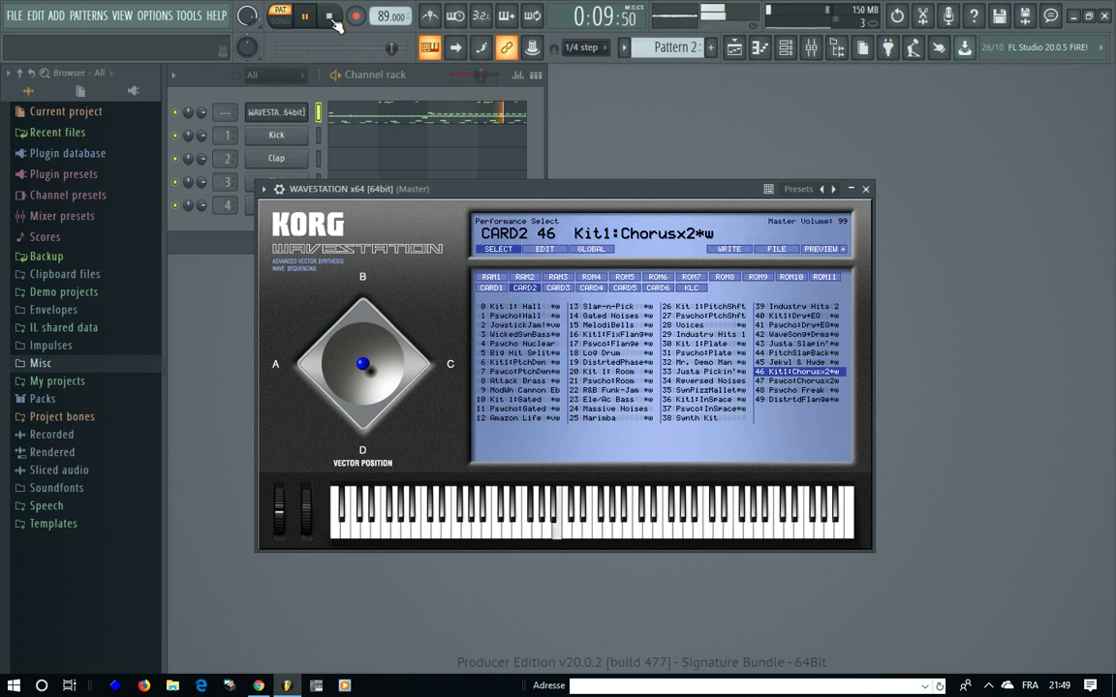
click(332, 18)
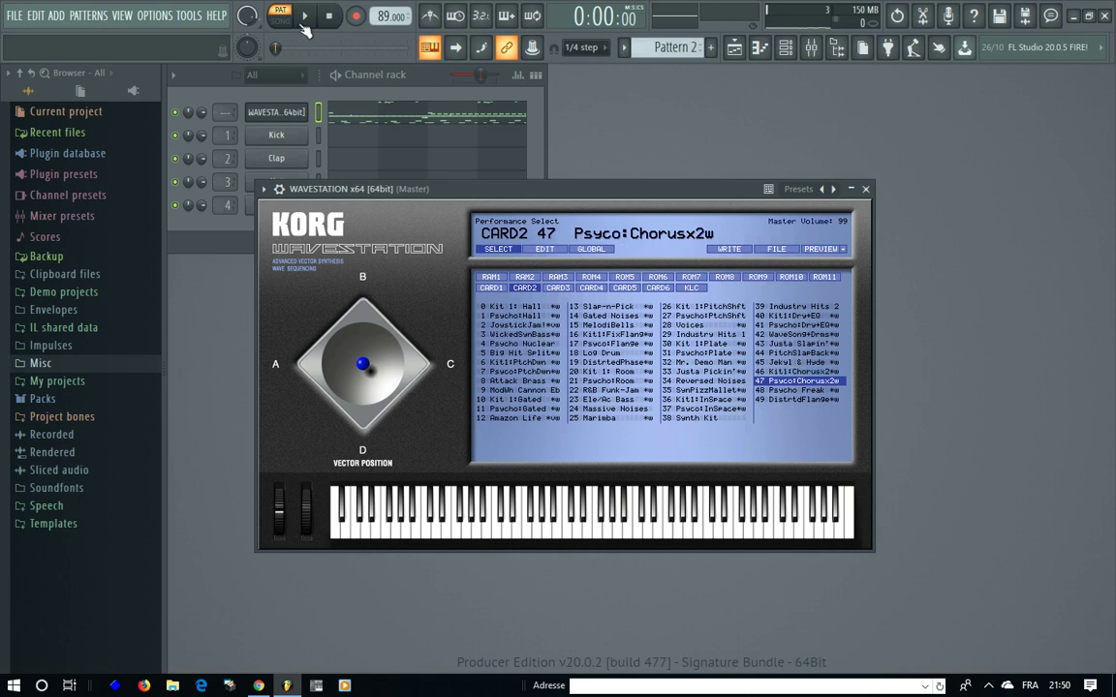
click(305, 17)
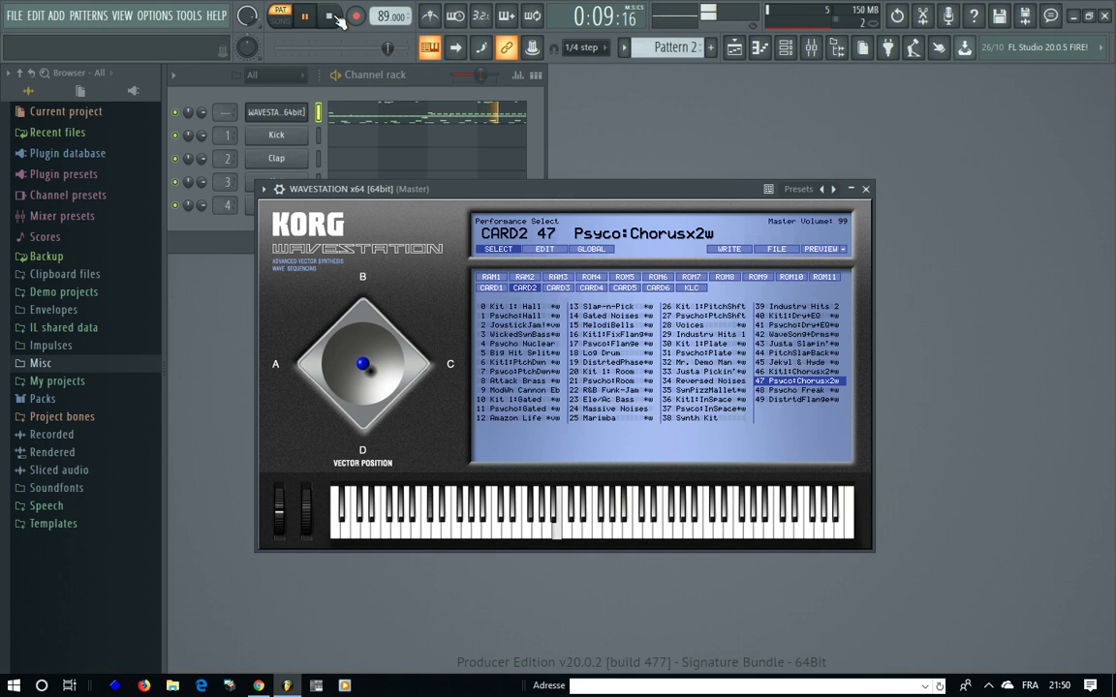
click(334, 16)
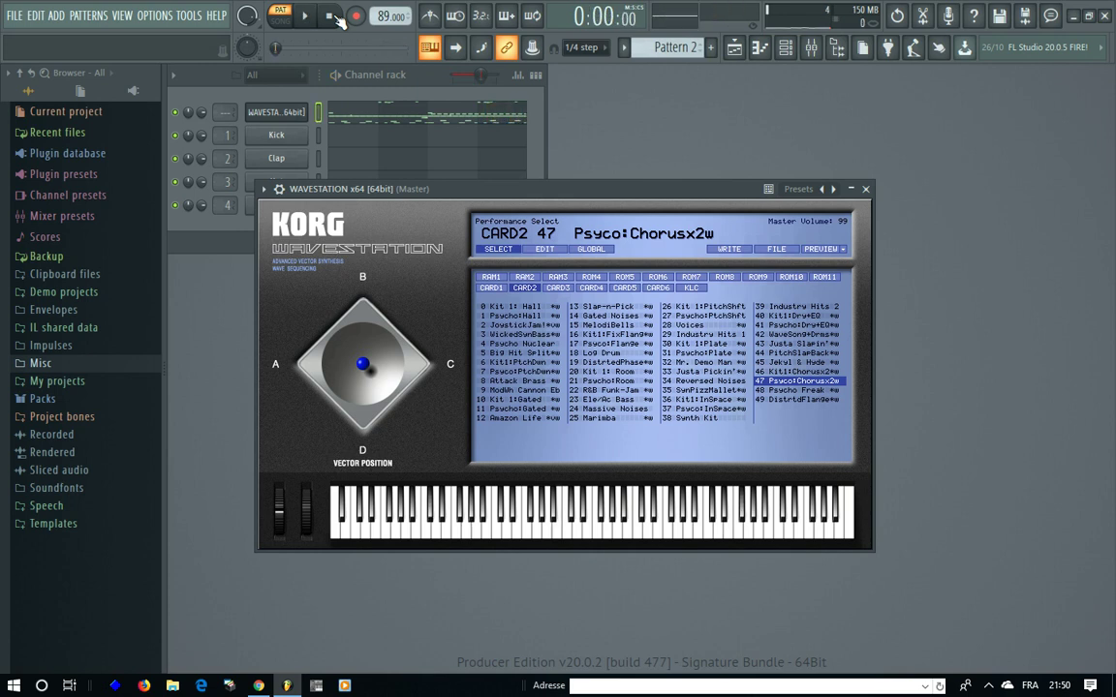
- Audition DistrtdFlange from CARD2 and Dance Kit 2 from CARD4 with Pattern 1
key(space)
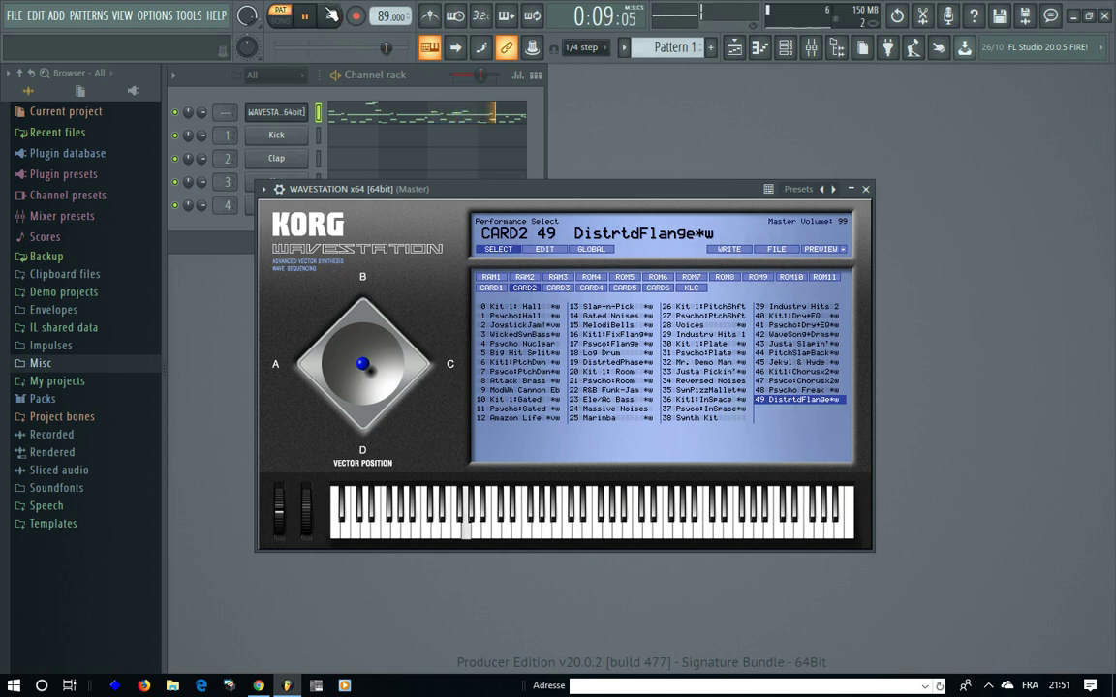
key(space)
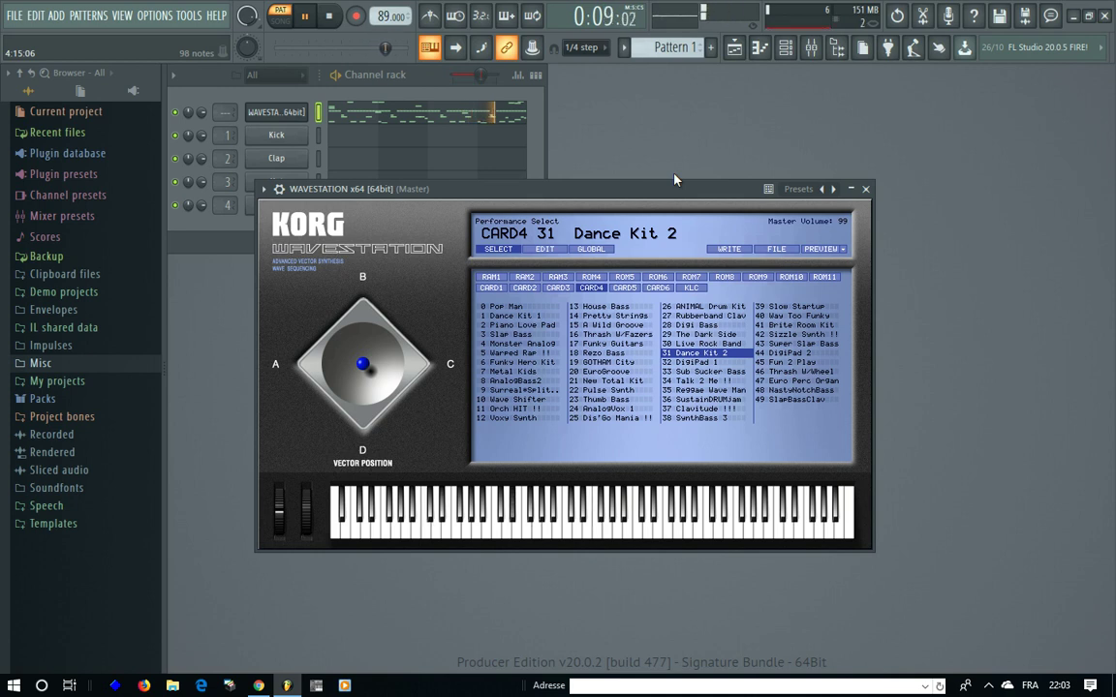
click(332, 18)
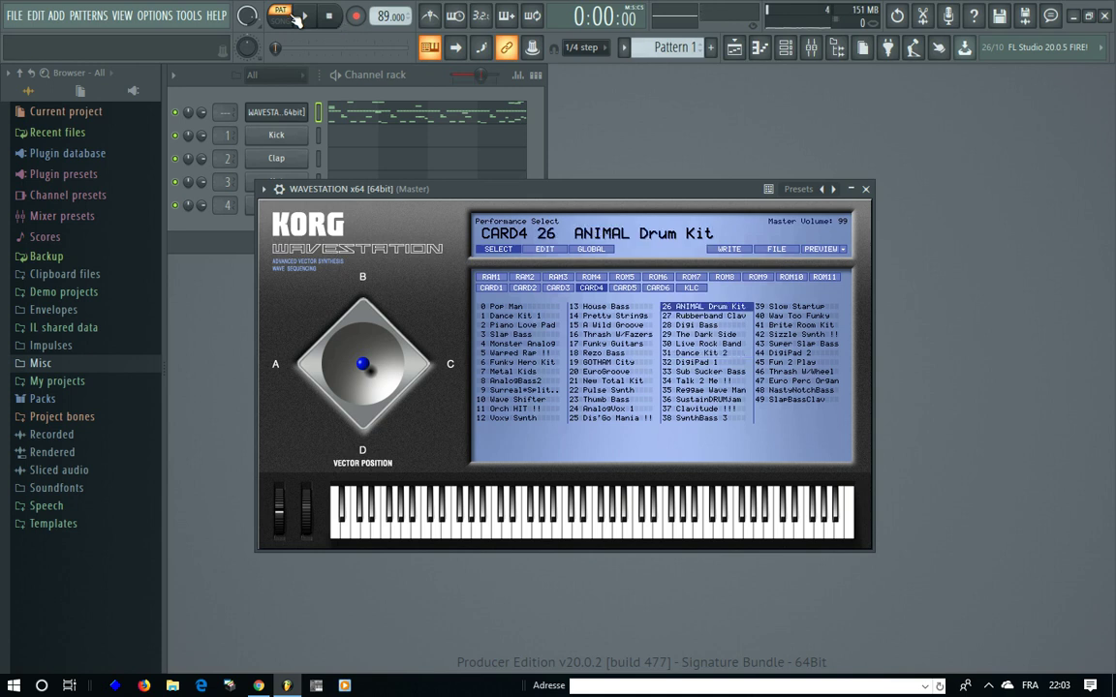
- Audition the CARD4 performance 26 ANIMAL Drum Kit with Pattern 1
key(space)
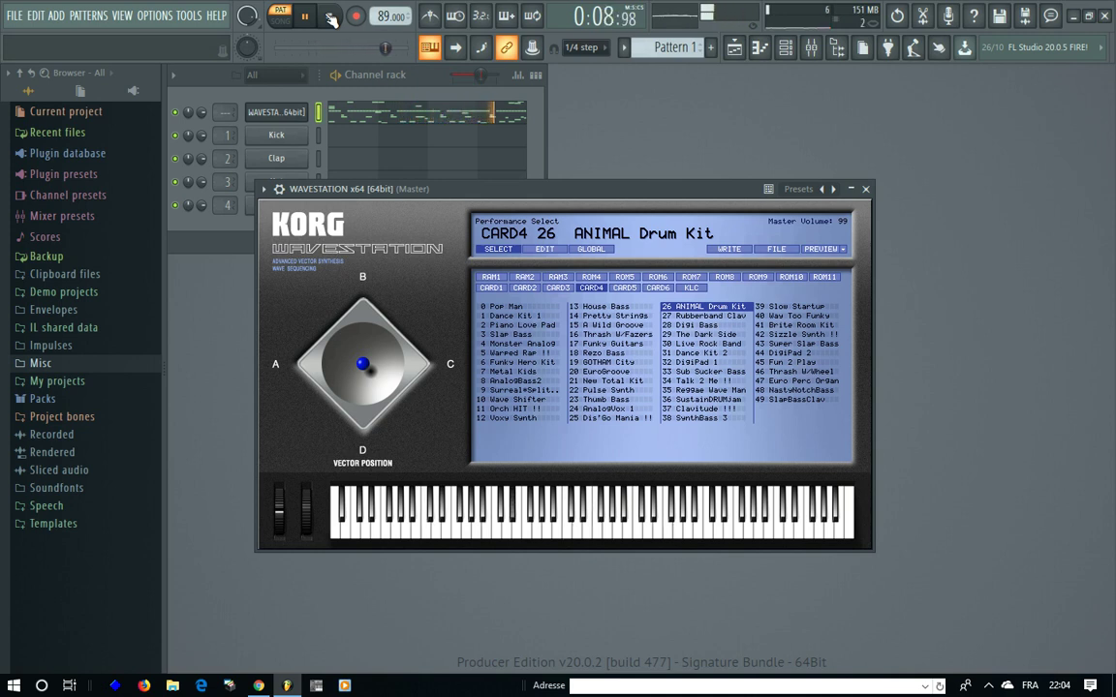
click(330, 18)
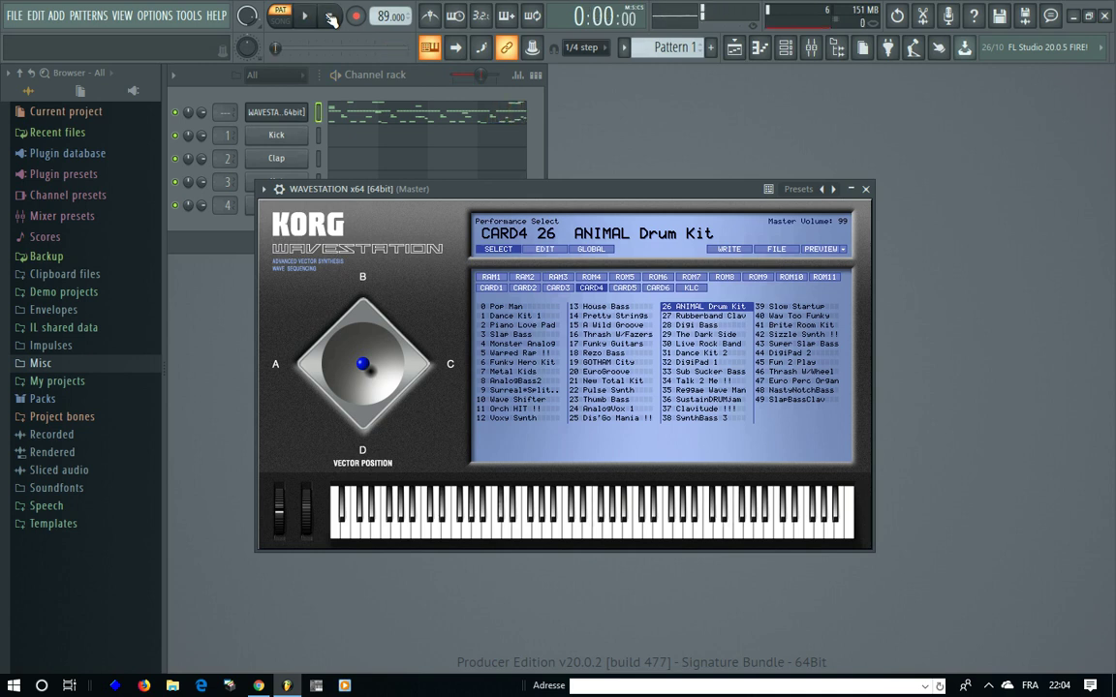